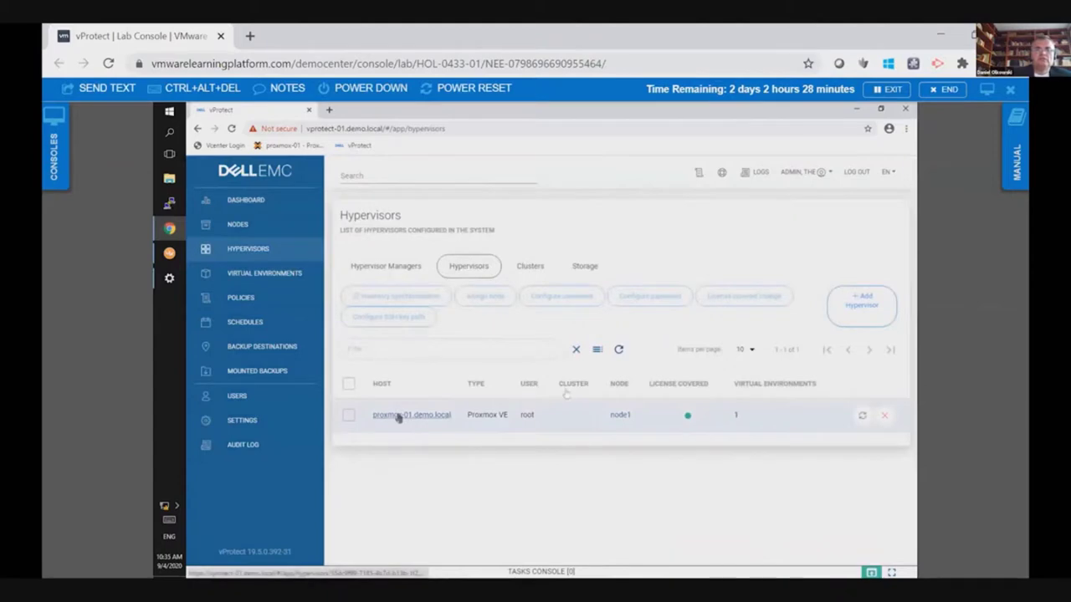
{"action": "left_click", "coordinate": [858, 304]}
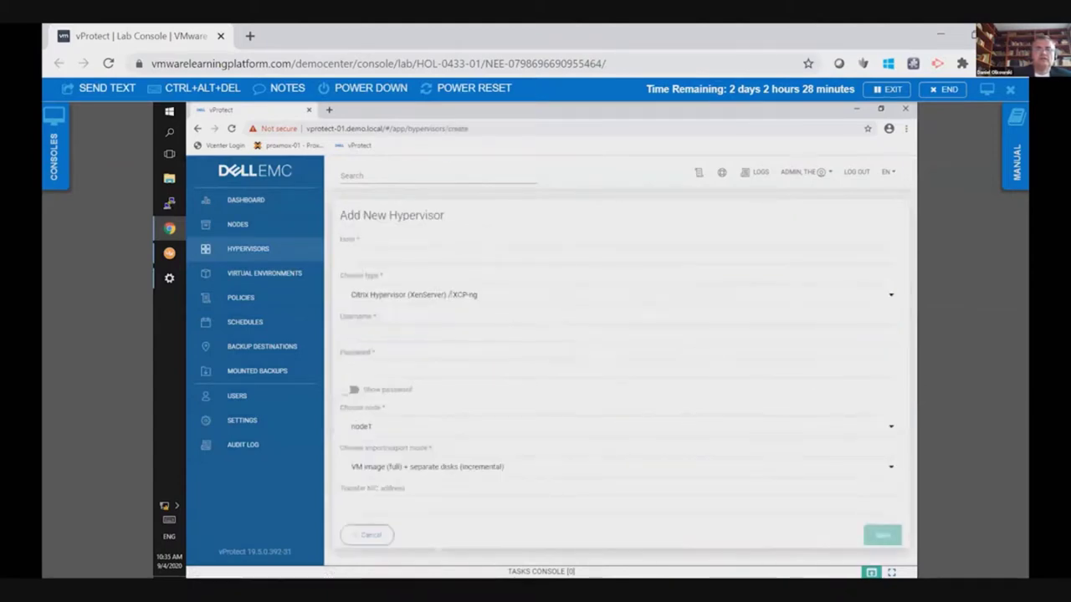
{"action": "left_click", "coordinate": [427, 258]}
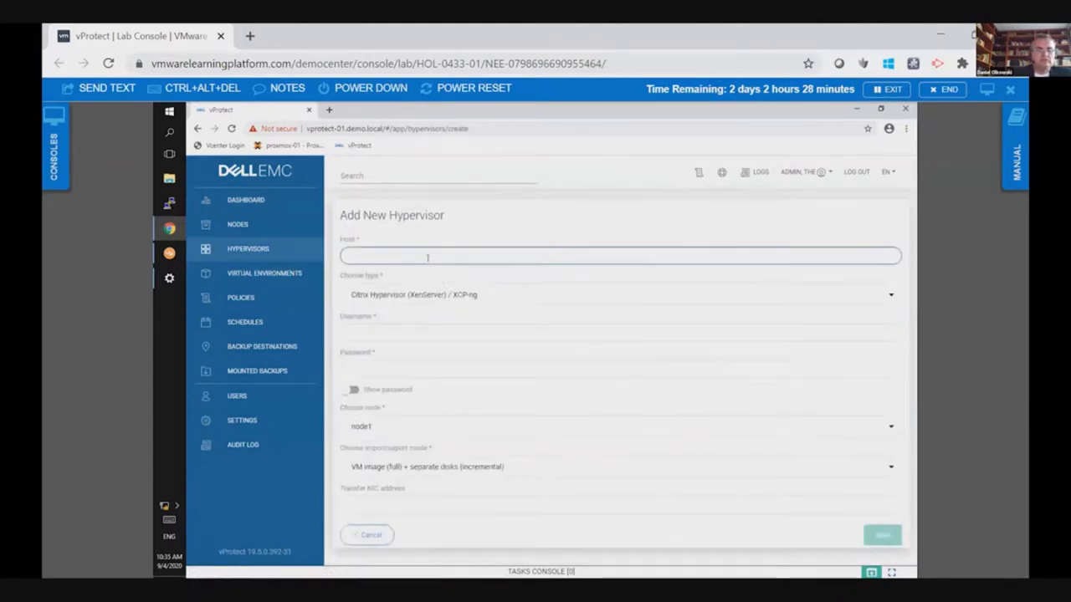
{"action": "type", "text": "10"}
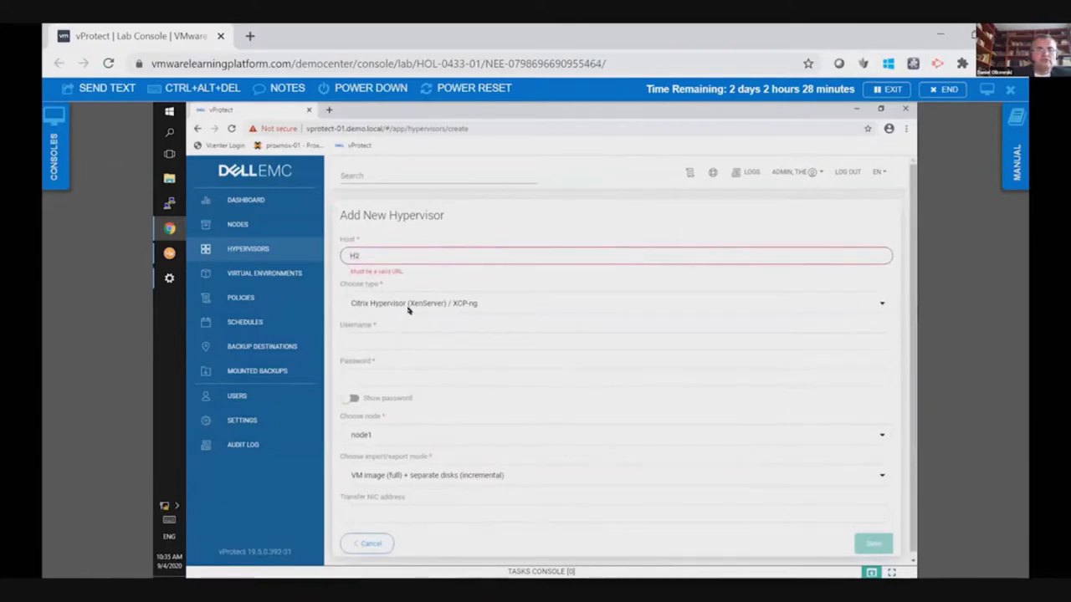
{"action": "left_click", "coordinate": [407, 308]}
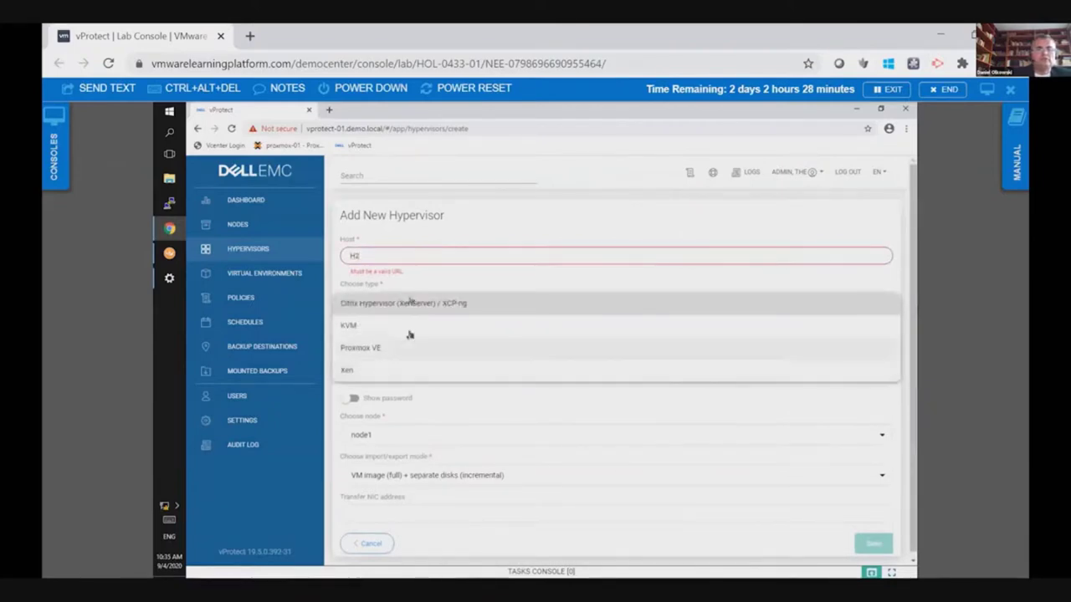
{"action": "key", "text": "Escape"}
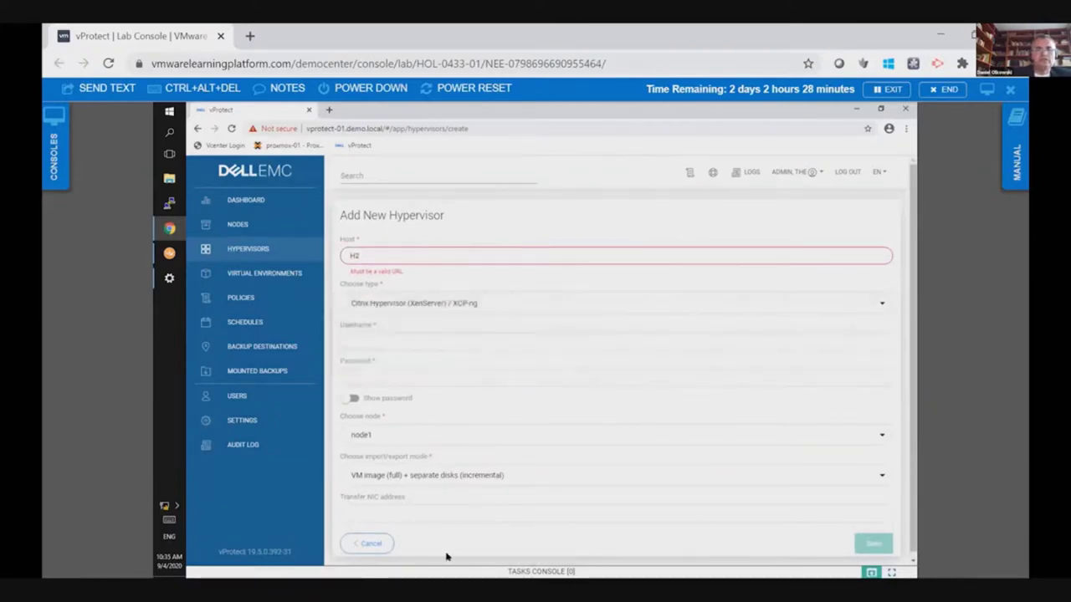
{"action": "left_click", "coordinate": [370, 543]}
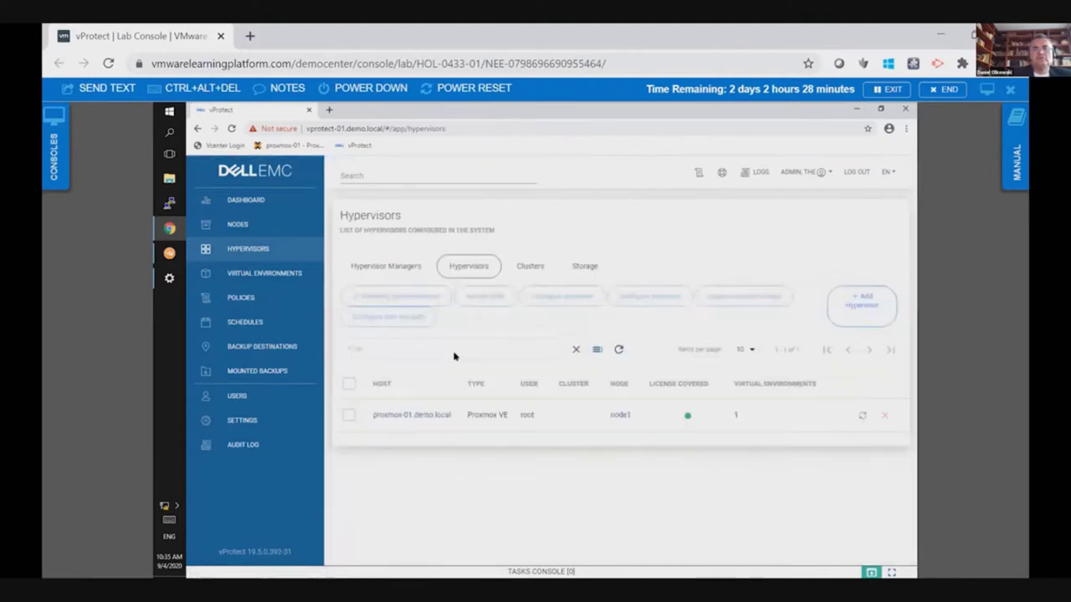
- Submit a full backup of the linux-01 virtual environment to the vprotectbackup destination with priority 50
{"action": "left_click", "coordinate": [265, 275]}
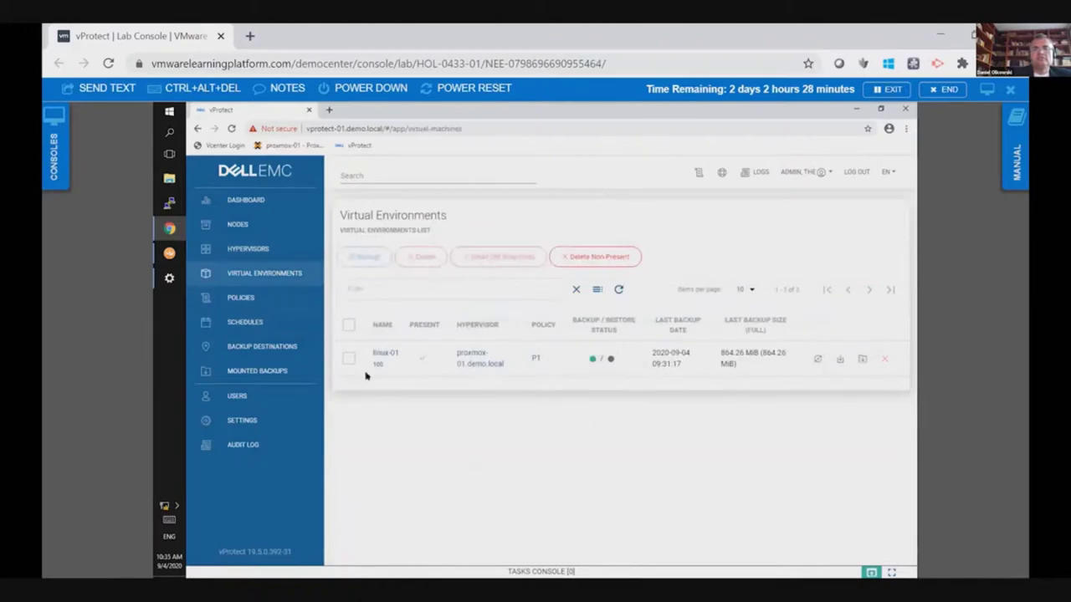
{"action": "left_click", "coordinate": [349, 360]}
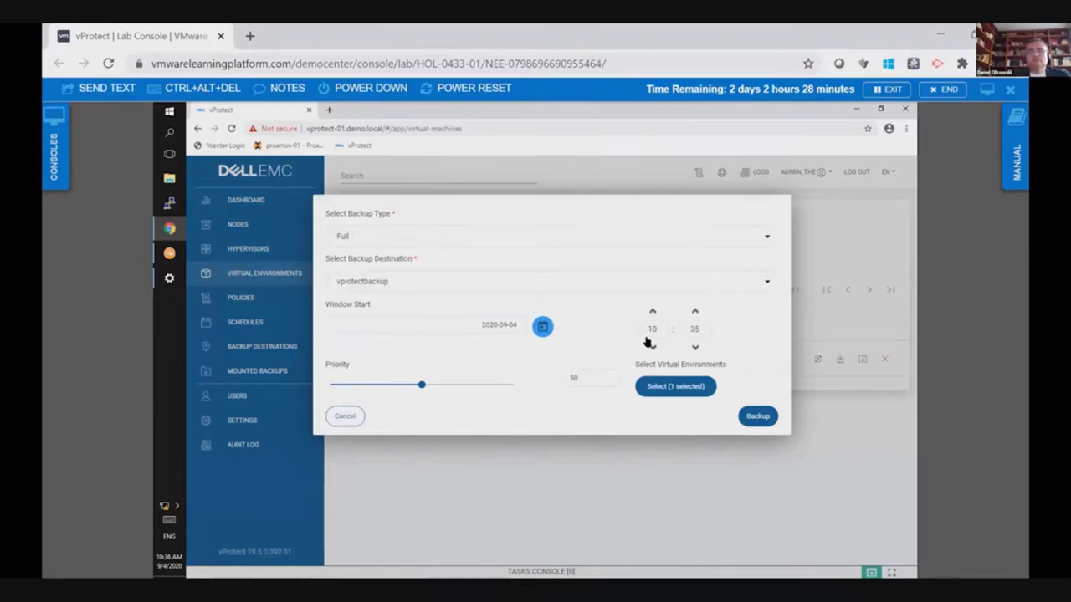
{"action": "left_click", "coordinate": [626, 501]}
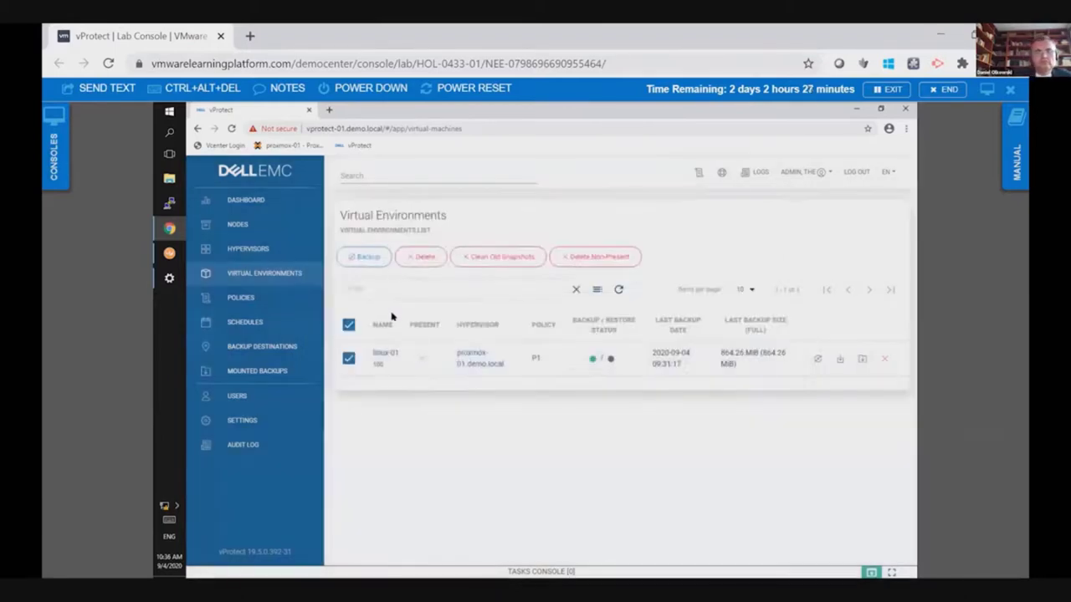
{"action": "left_click", "coordinate": [368, 257]}
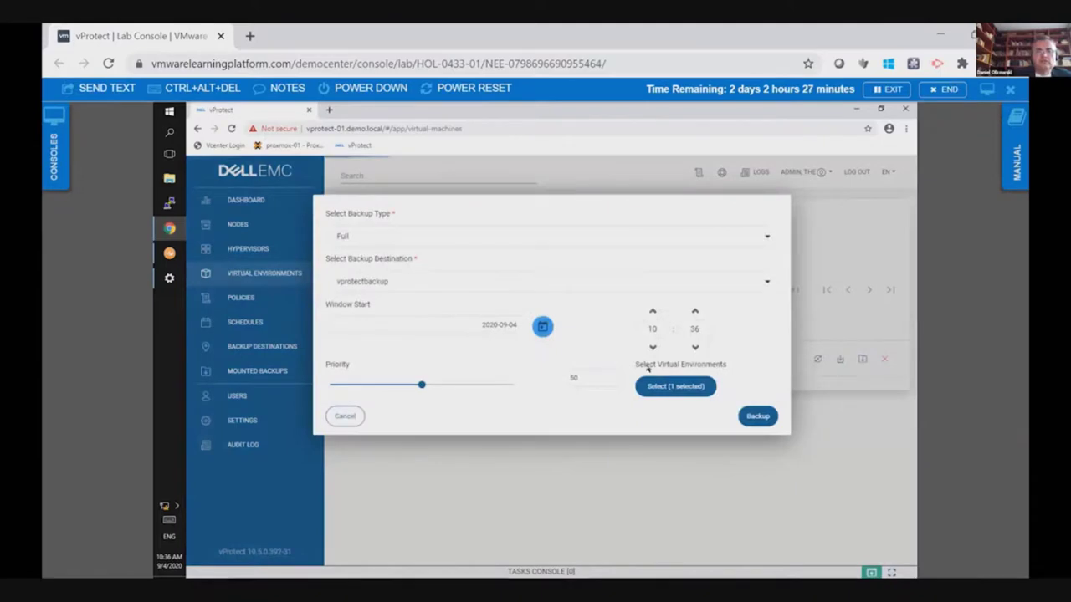
{"action": "left_click", "coordinate": [756, 416]}
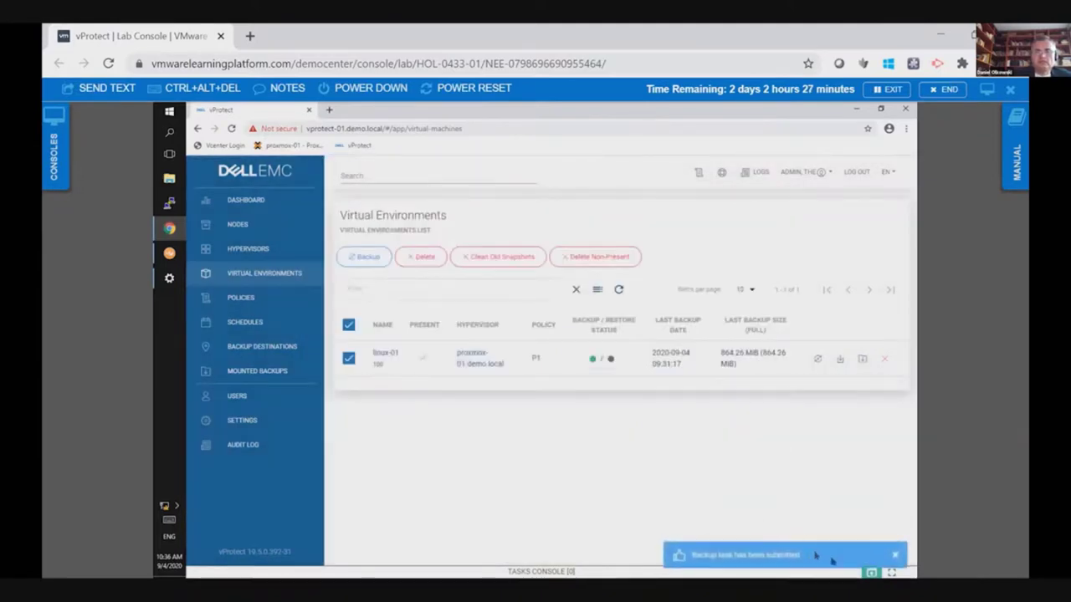
{"action": "left_click", "coordinate": [894, 555]}
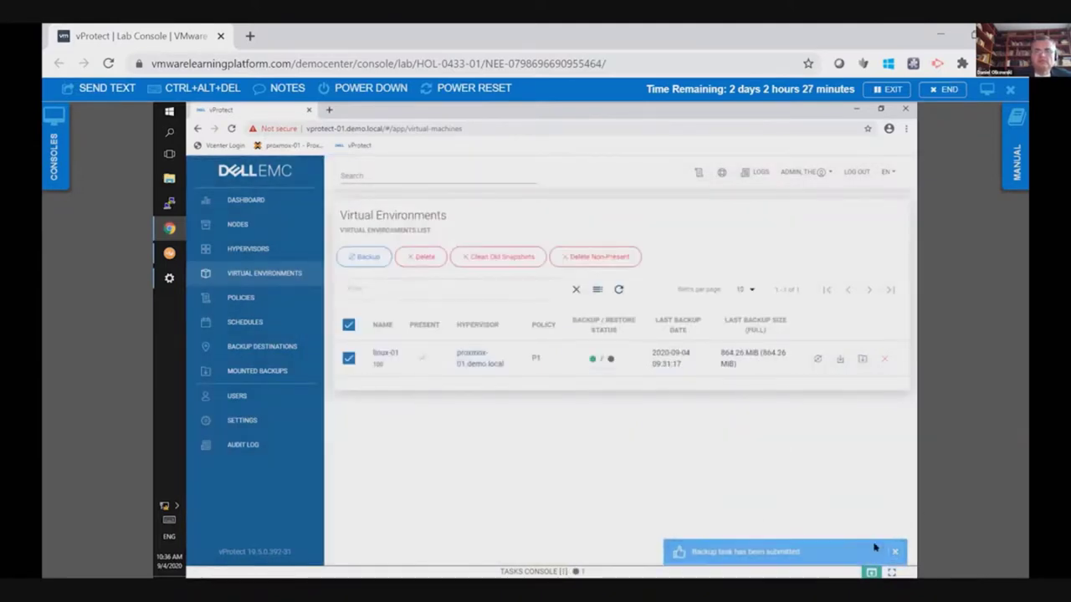
- Check the backup task's progress in the tasks console and the Data Domain throughput in the DDVE-01 terminal in Royal TS
{"action": "left_click", "coordinate": [871, 572]}
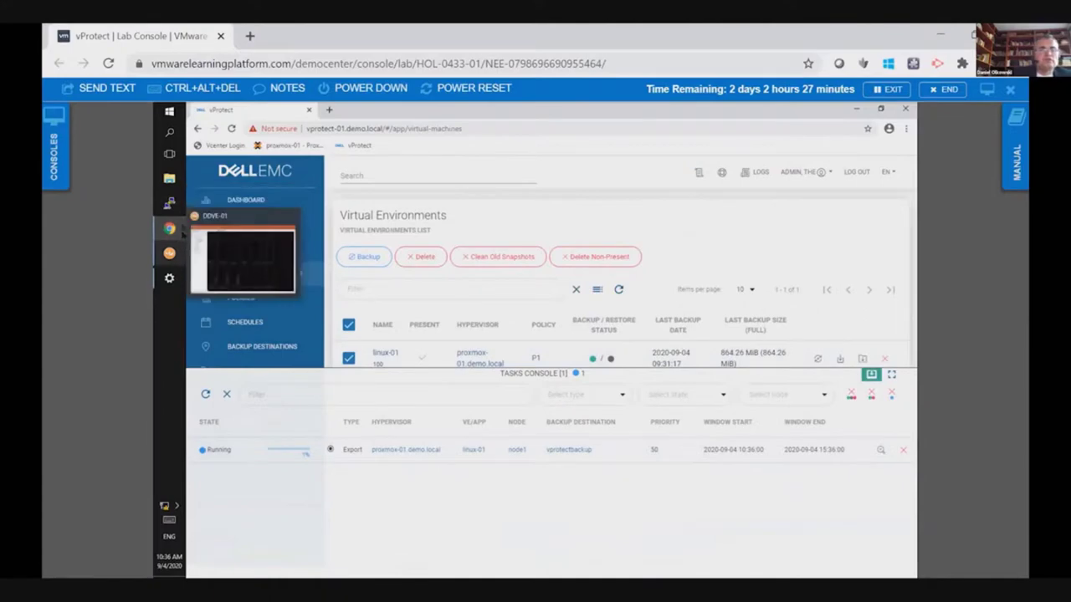
{"action": "left_click", "coordinate": [169, 253]}
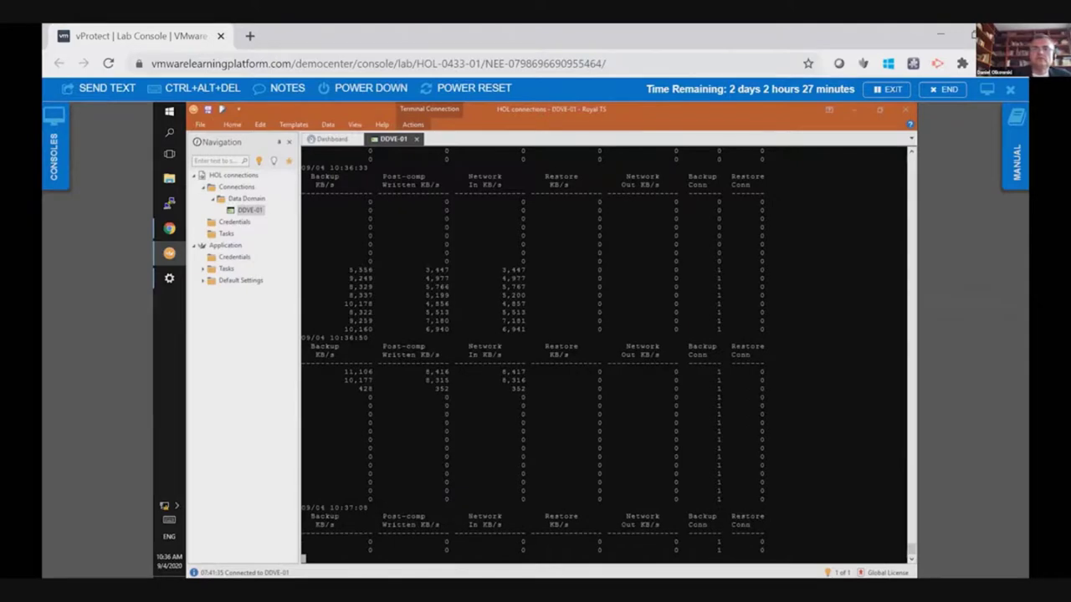
{"action": "left_click", "coordinate": [853, 109]}
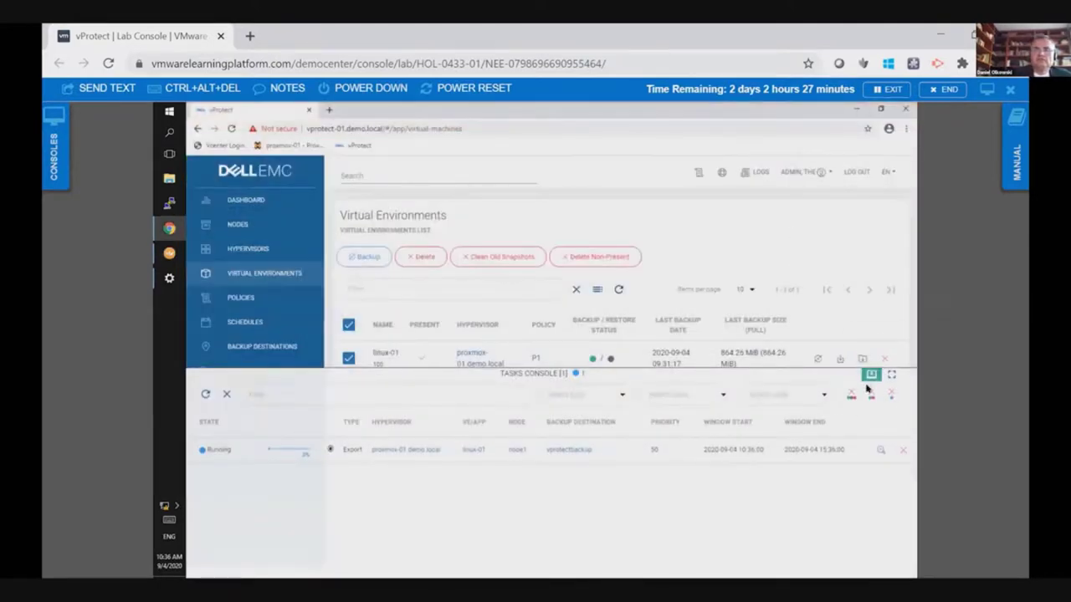
{"action": "left_click", "coordinate": [870, 375]}
- Create and save a recovery plan policy named RP3 with priority 50
{"action": "left_click", "coordinate": [241, 298]}
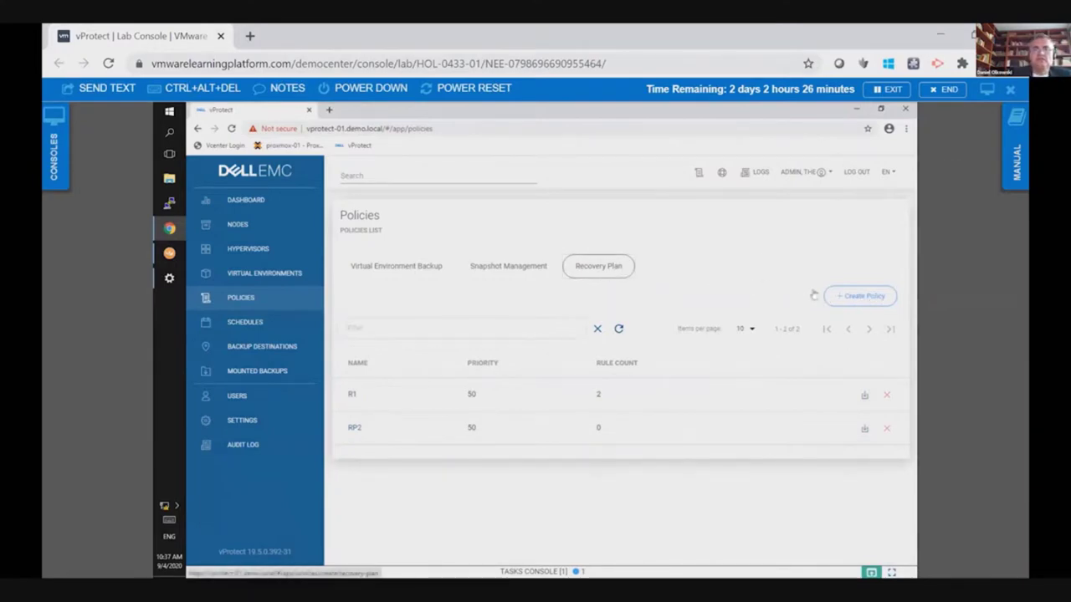
{"action": "left_click", "coordinate": [859, 298]}
{"action": "left_click", "coordinate": [396, 291]}
{"action": "type", "text": "R"}
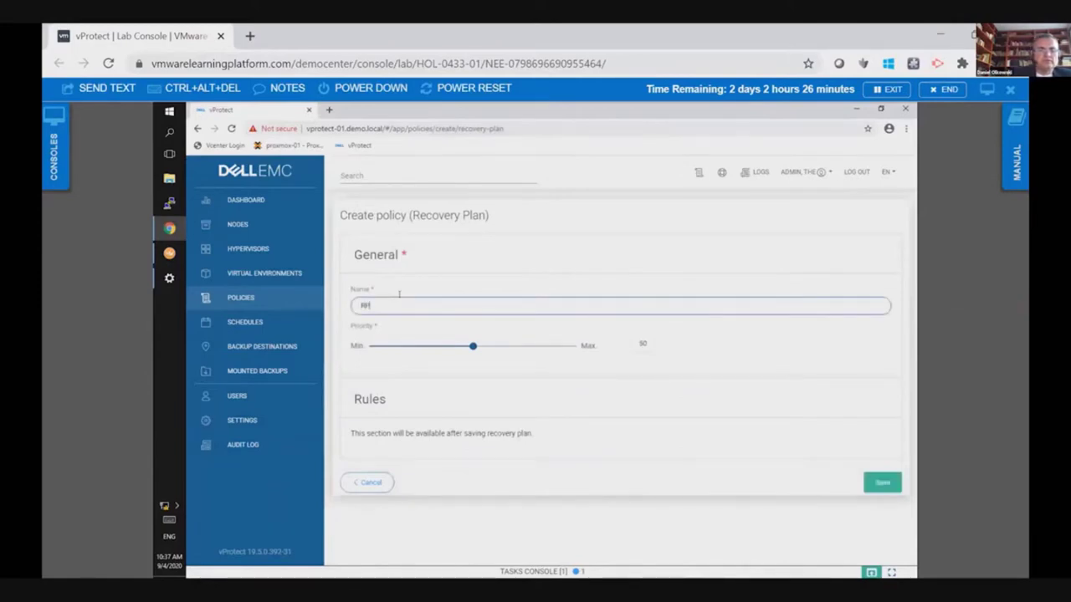
{"action": "type", "text": "P3"}
{"action": "left_click", "coordinate": [870, 480]}
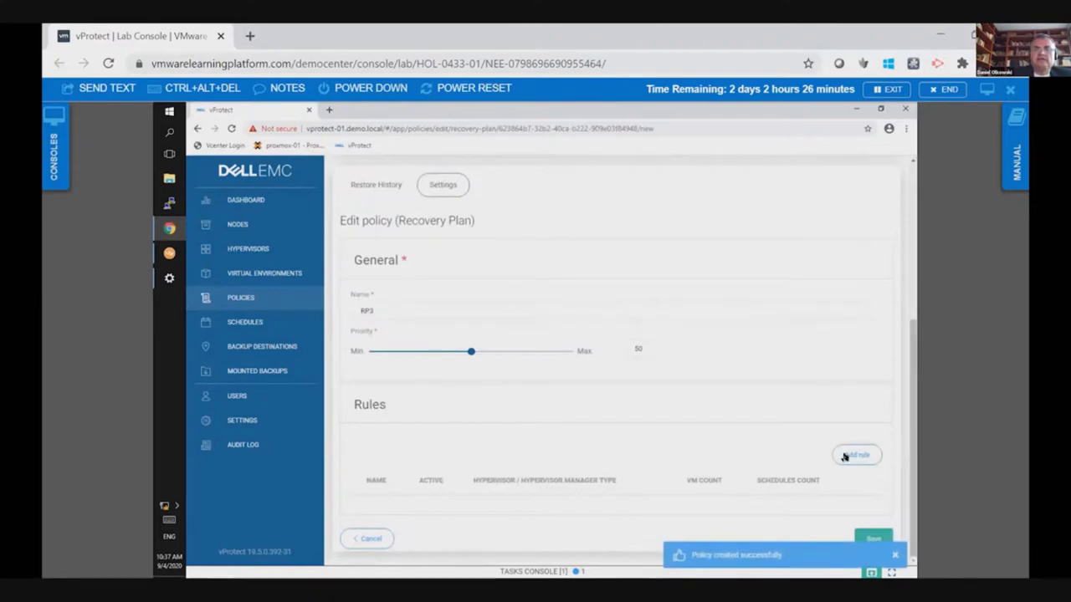
- Add a rule named R1 to the recovery plan, covering the Proxmox VE virtual environment linux-01
{"action": "left_click", "coordinate": [856, 454]}
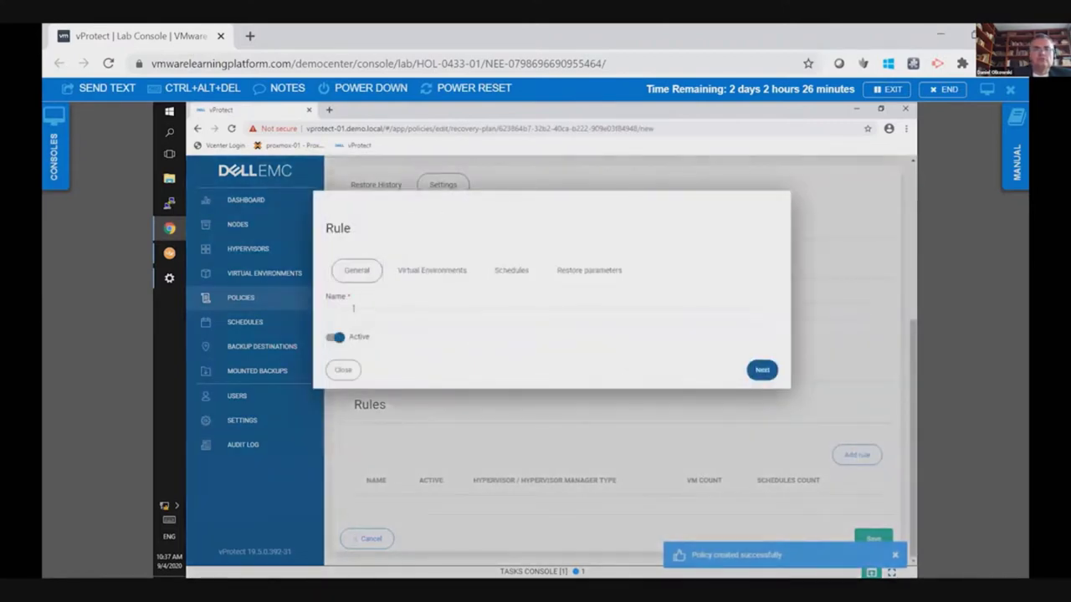
{"action": "type", "text": "R1"}
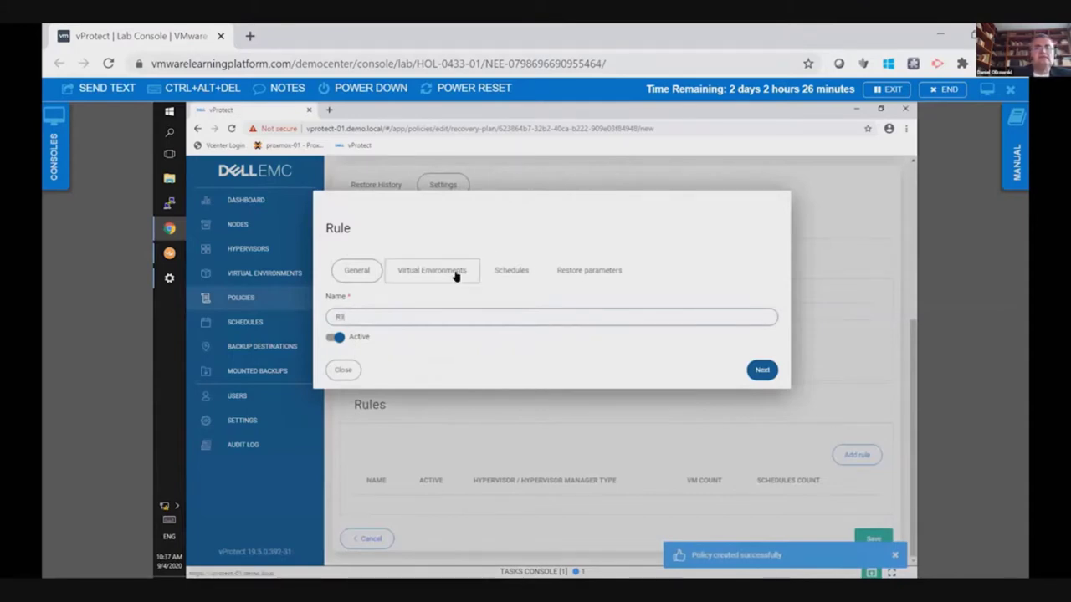
{"action": "left_click", "coordinate": [460, 271]}
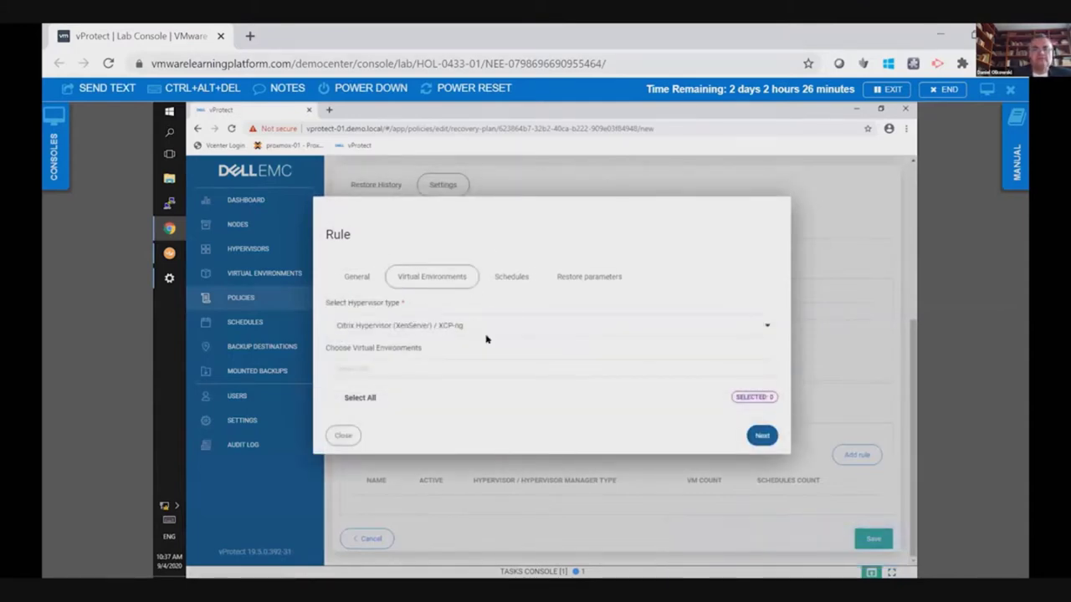
{"action": "left_click", "coordinate": [381, 331]}
{"action": "left_click", "coordinate": [355, 367]}
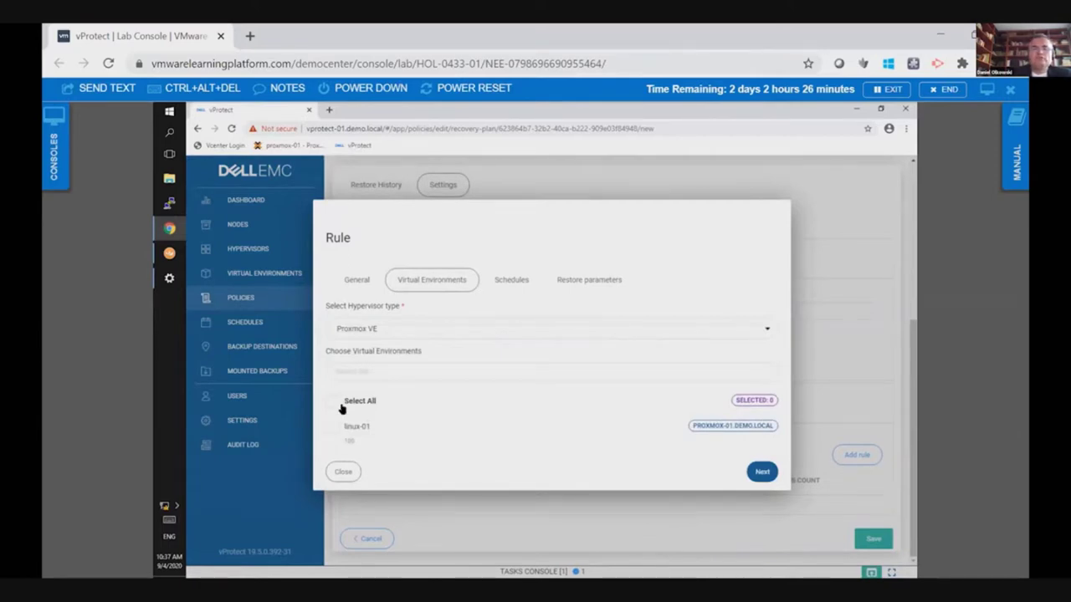
{"action": "left_click", "coordinate": [336, 431]}
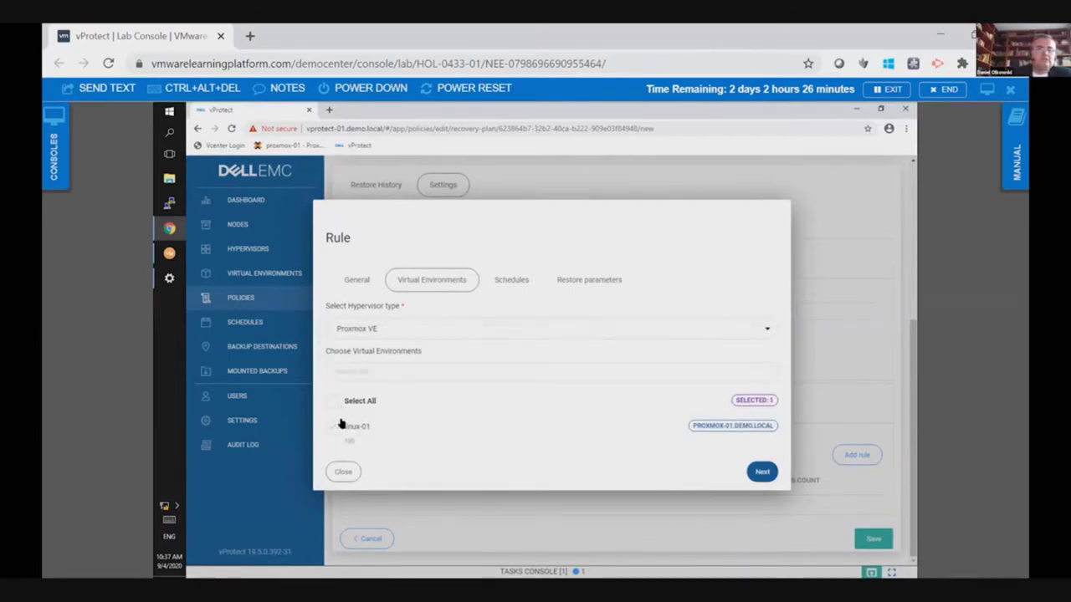
- Save the rule to restore the last successful backup to hypervisor proxmox-01.demo.local with automatically generated VM names, and return to the policies list
{"action": "left_click", "coordinate": [511, 281]}
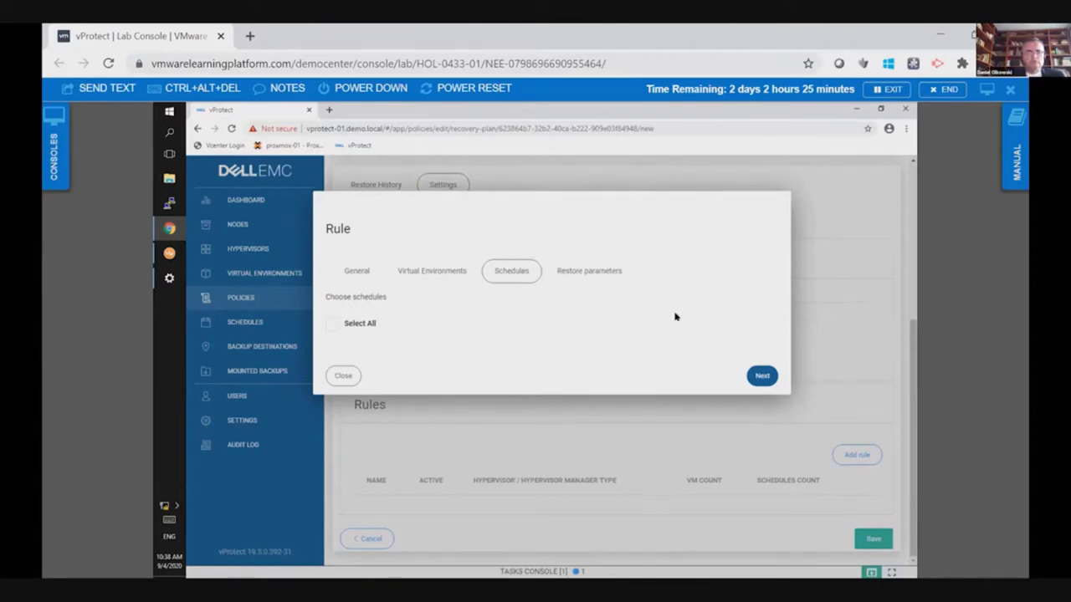
{"action": "left_click", "coordinate": [610, 278]}
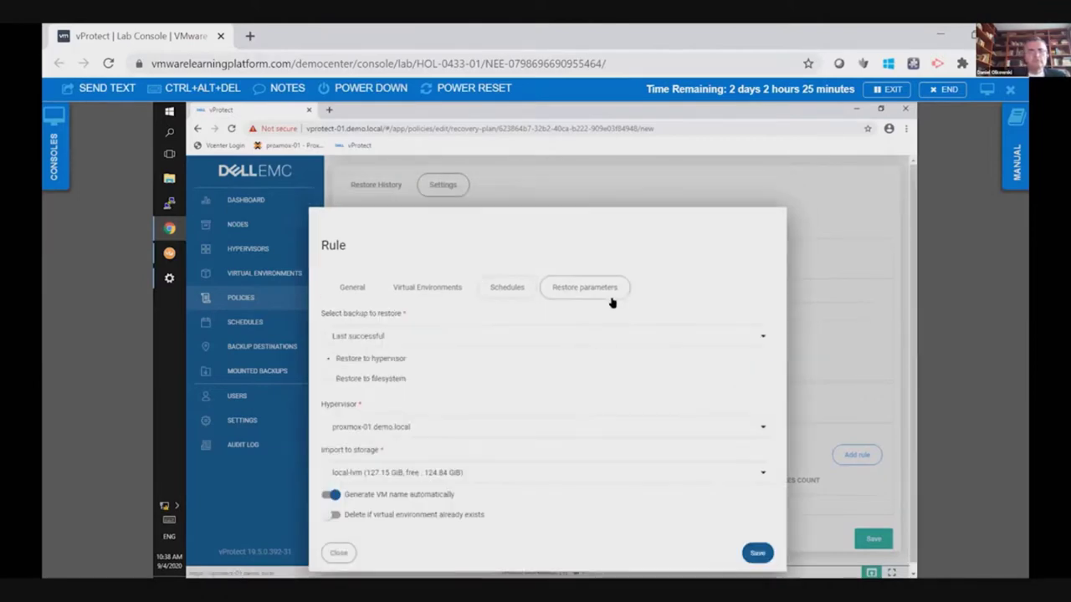
{"action": "left_click", "coordinate": [459, 339]}
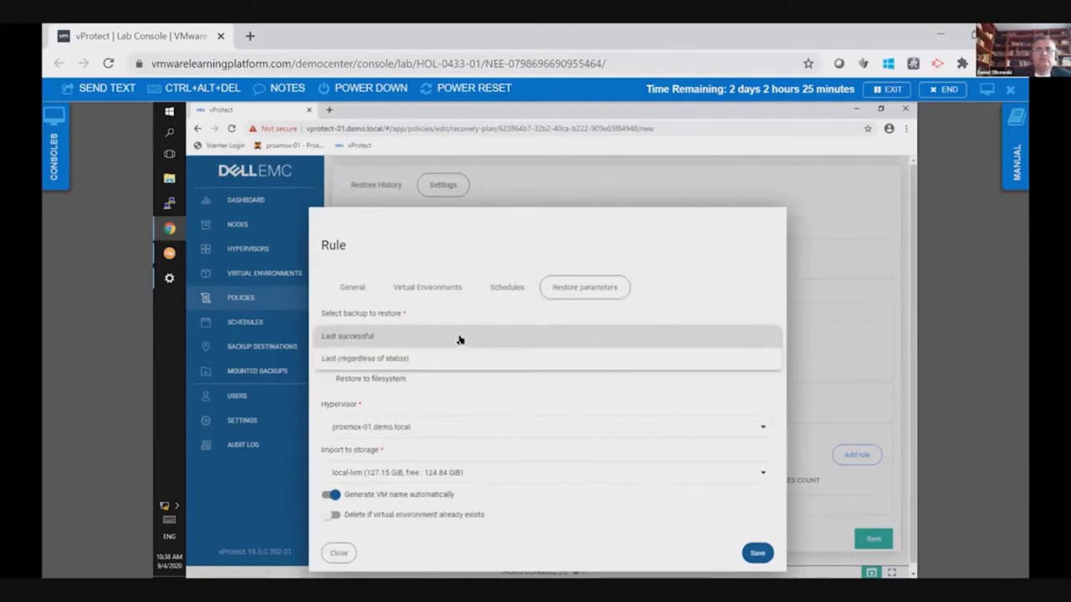
{"action": "left_click", "coordinate": [462, 386]}
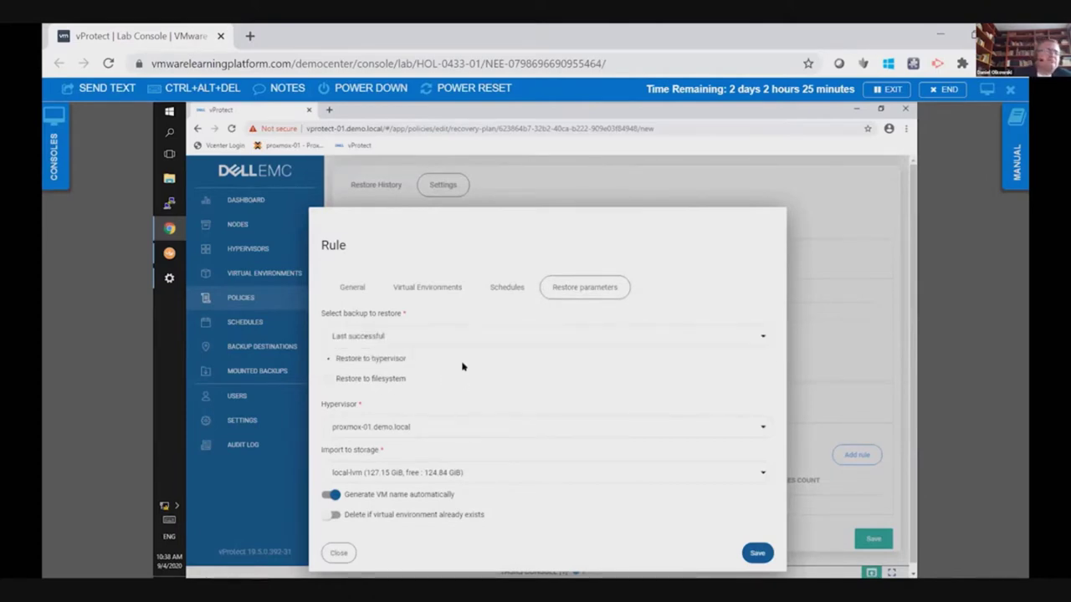
{"action": "left_click", "coordinate": [380, 381]}
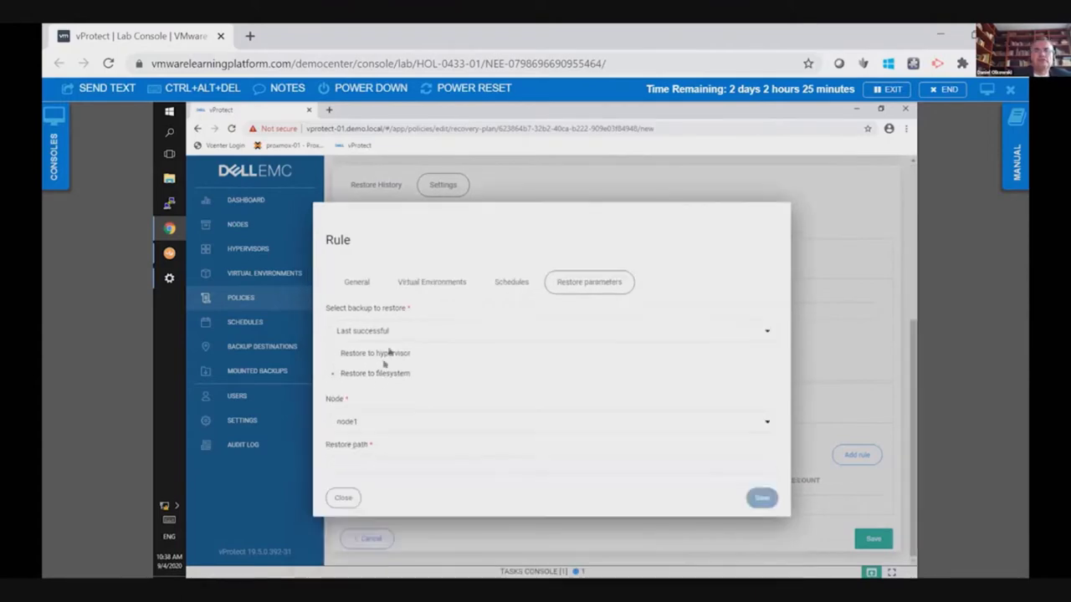
{"action": "left_click", "coordinate": [393, 358]}
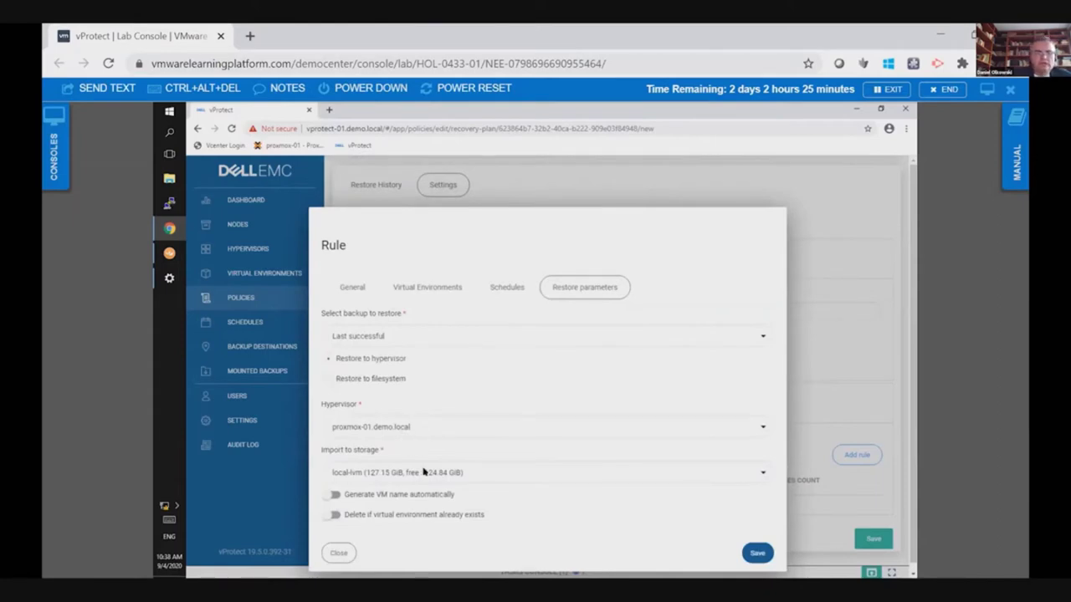
{"action": "left_click", "coordinate": [377, 495]}
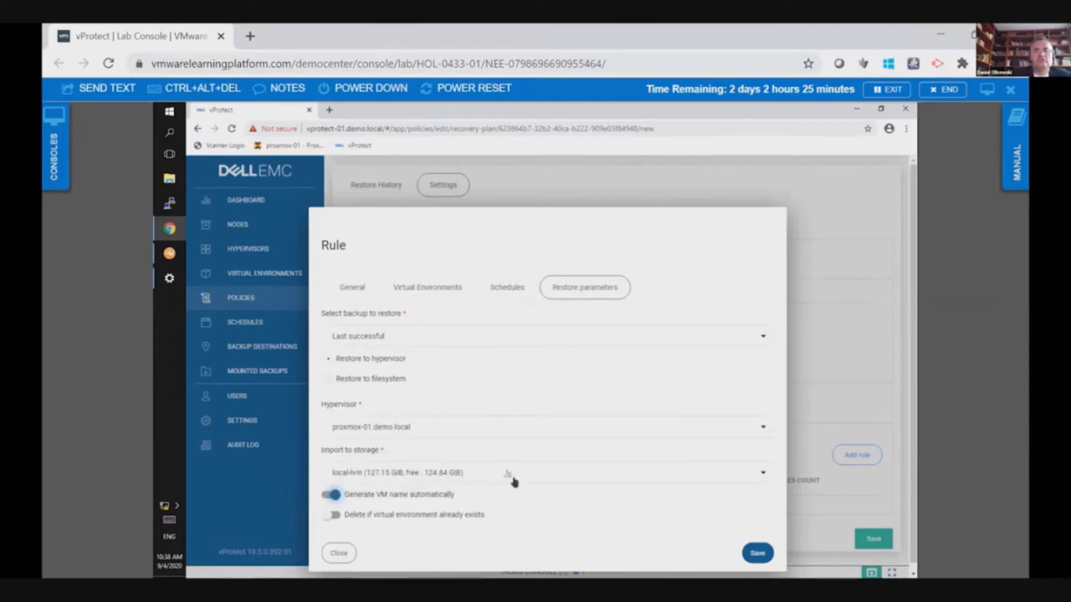
{"action": "left_click", "coordinate": [756, 552]}
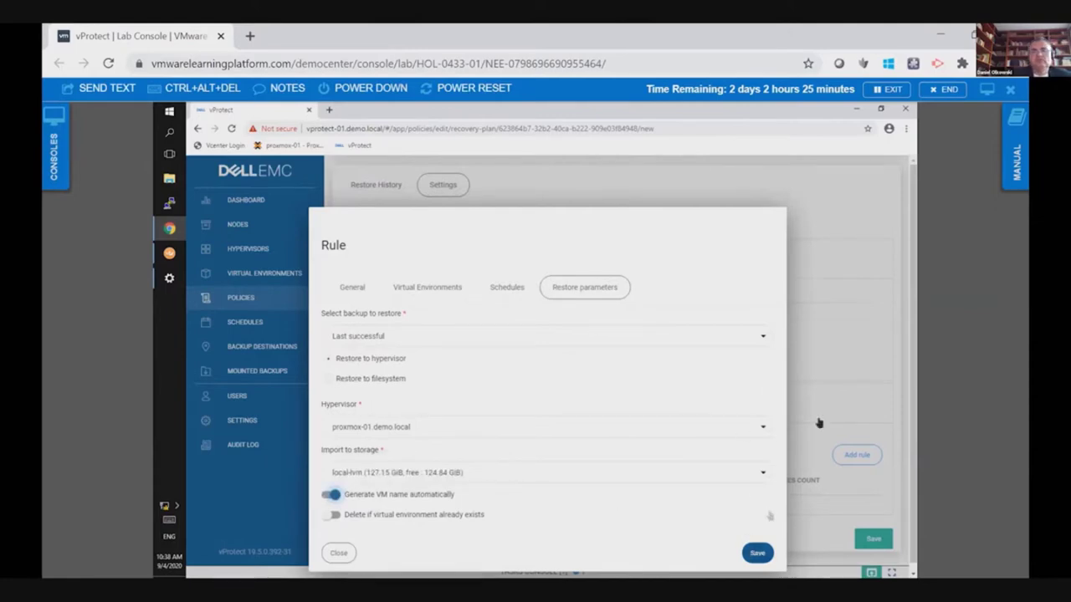
{"action": "scroll", "coordinate": [795, 429], "scroll_direction": "down", "scroll_amount": 1}
{"action": "left_click", "coordinate": [368, 543]}
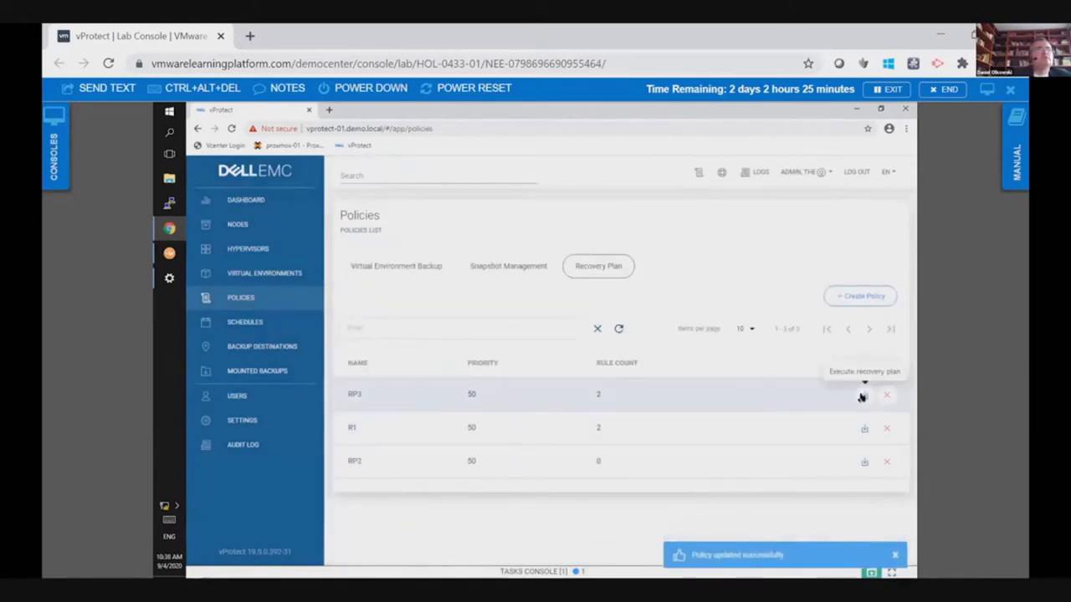
- Switch to the PowerPoint presentation and view the slides on the RESTful API, the command line interface and its example commands
{"action": "key", "text": "alt+Tab"}
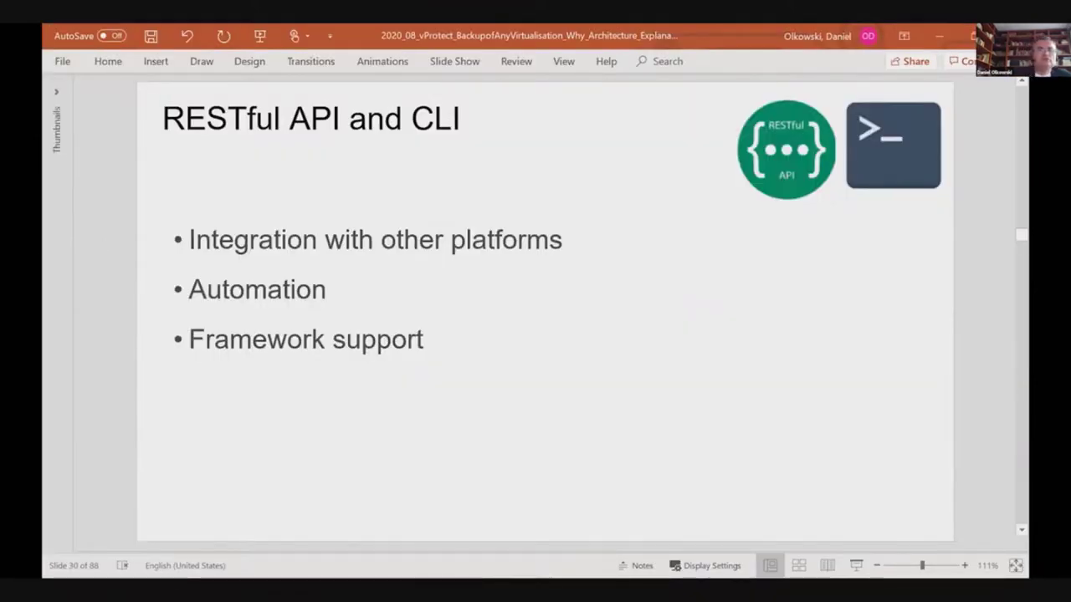
{"action": "left_click_drag", "start_coordinate": [163, 119], "coordinate": [343, 118]}
{"action": "left_click", "coordinate": [410, 119]}
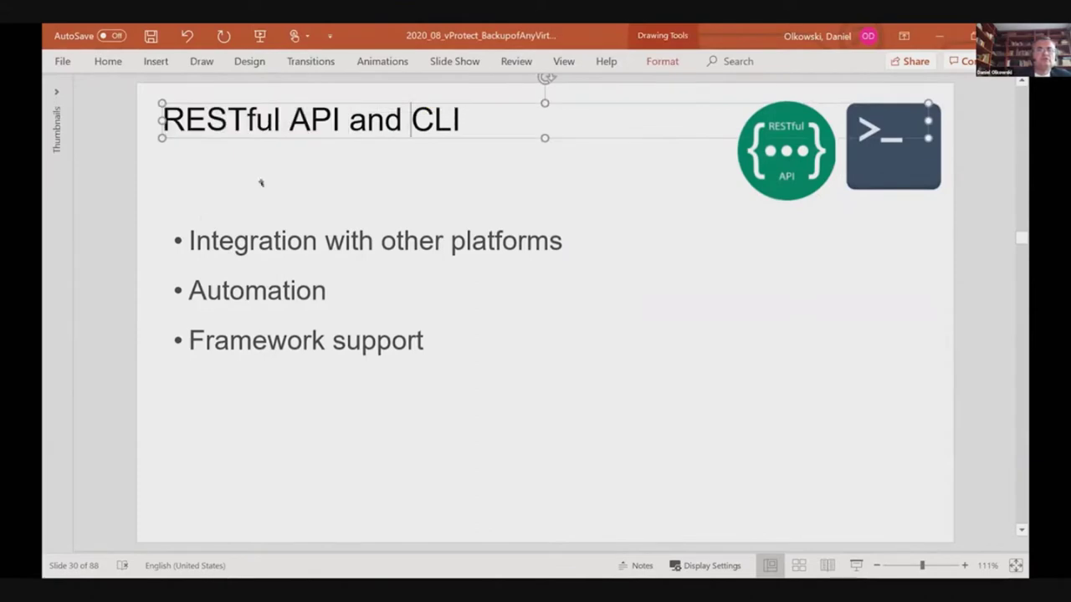
{"action": "left_click", "coordinate": [115, 234]}
{"action": "scroll", "coordinate": [115, 234], "scroll_direction": "down", "scroll_amount": 1}
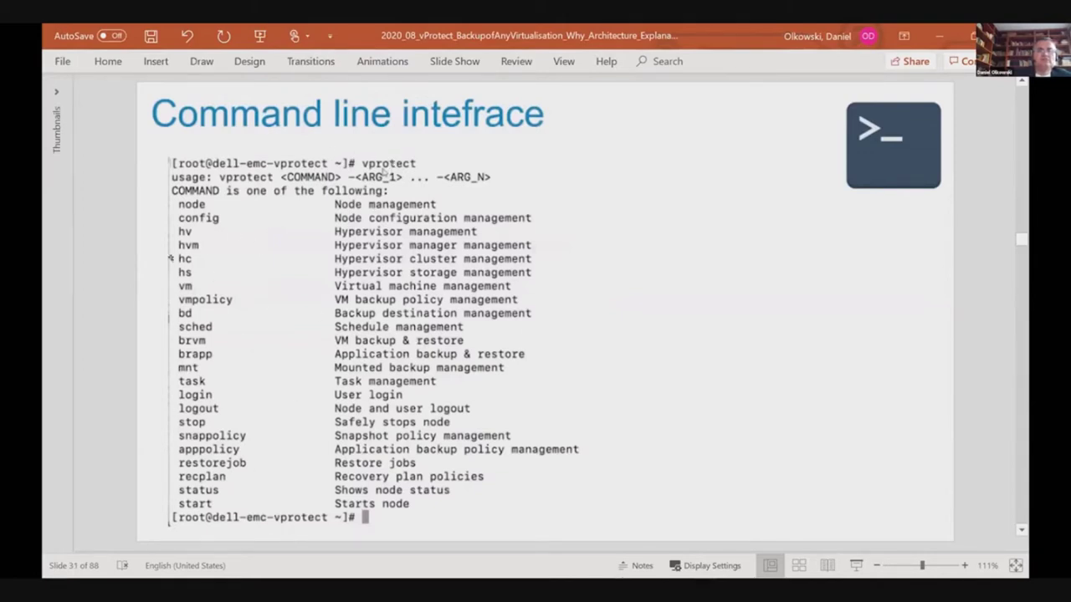
{"action": "scroll", "coordinate": [123, 251], "scroll_direction": "down", "scroll_amount": 1}
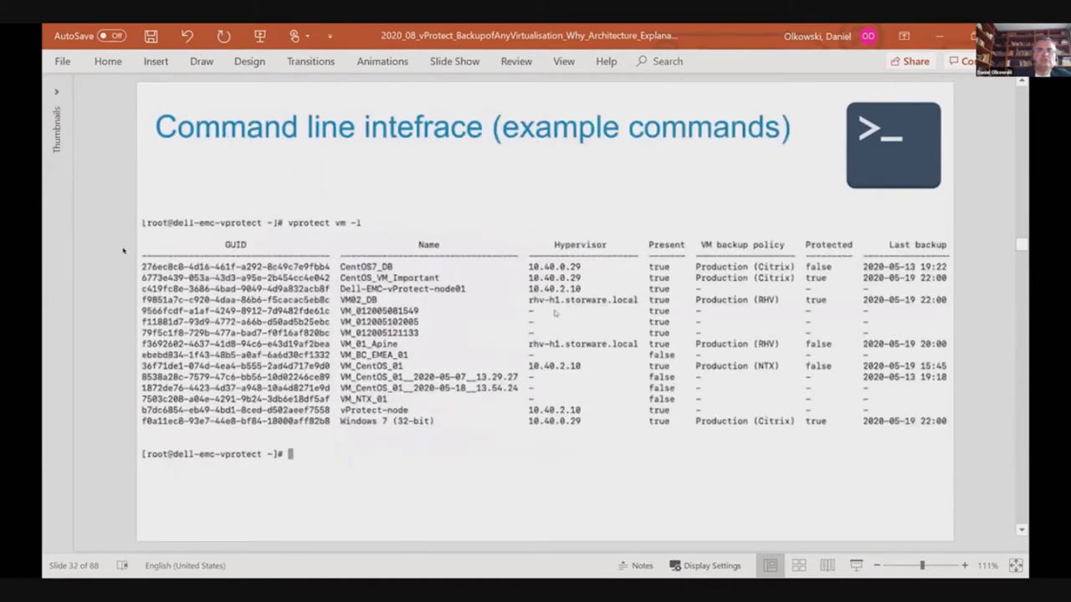